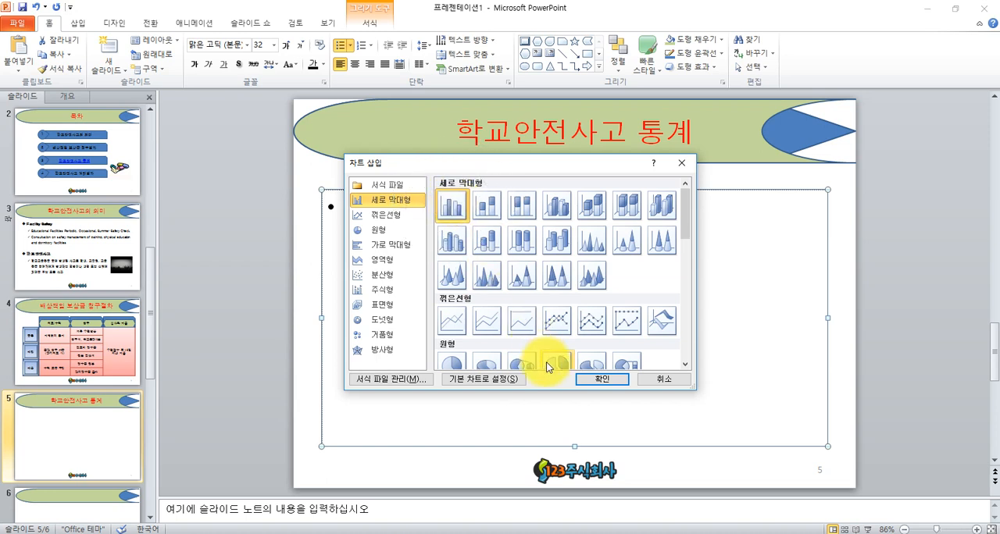
- Insert a clustered column chart (묶은 세로 막대형) into the content area of slide 5
{"action": "left_click", "coordinate": [597, 382]}
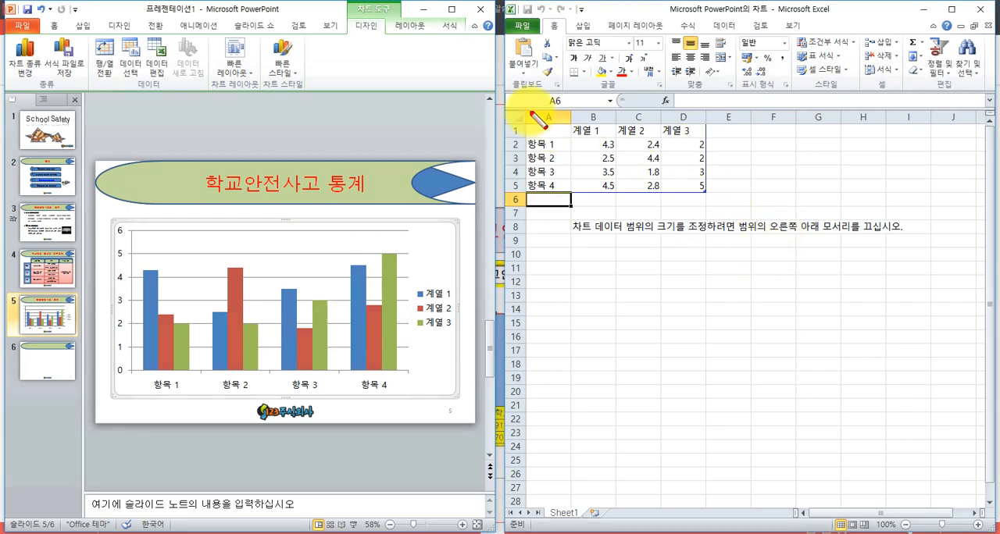
{"action": "mouse_move", "coordinate": [501, 109]}
{"action": "left_mouse_down"}
{"action": "mouse_move", "coordinate": [706, 272]}
{"action": "mouse_move", "coordinate": [791, 219]}
{"action": "mouse_move", "coordinate": [786, 211]}
{"action": "left_mouse_up"}
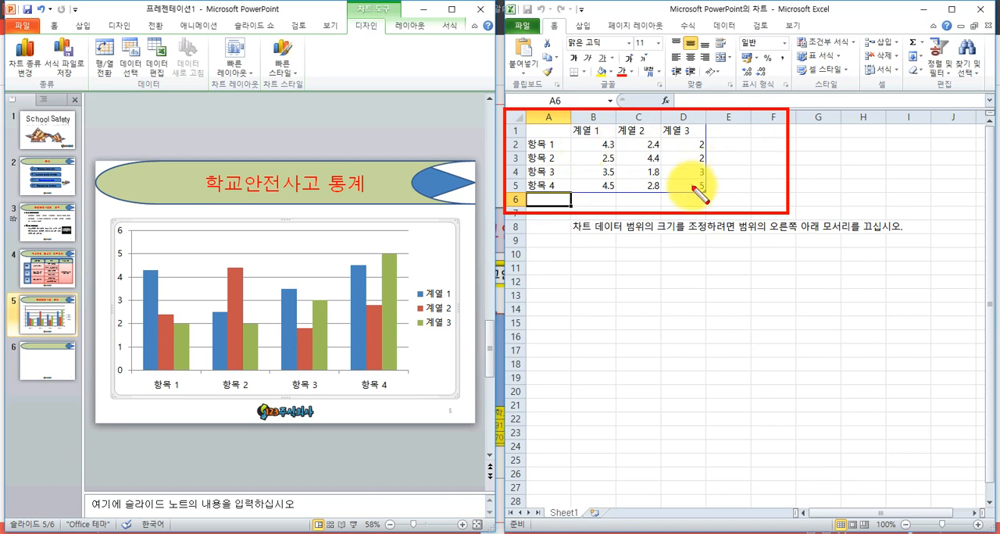
{"action": "key", "text": "Escape"}
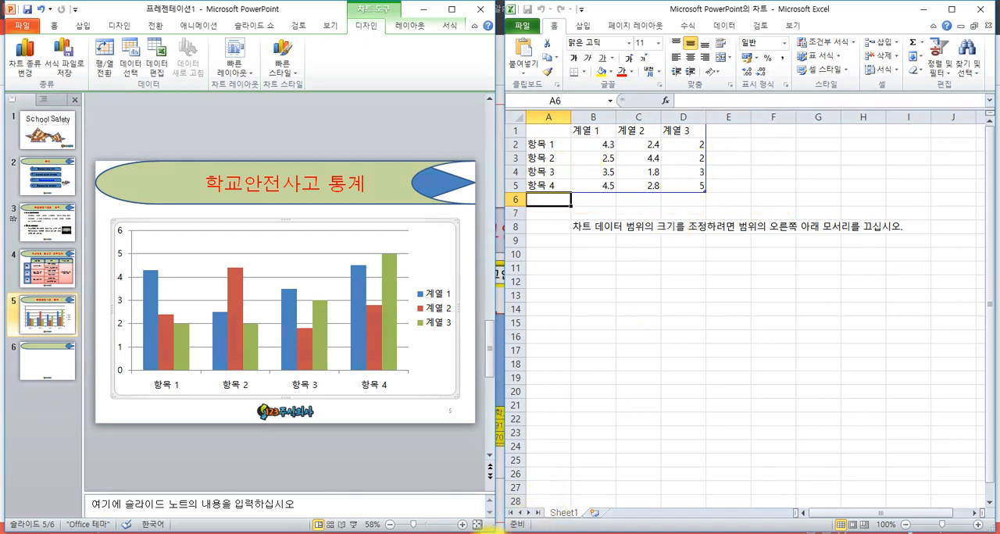
- Switch to the exam sheet in 알PDF and examine the data table under the slide 5 chart, including its series names
{"action": "left_click", "coordinate": [414, 533]}
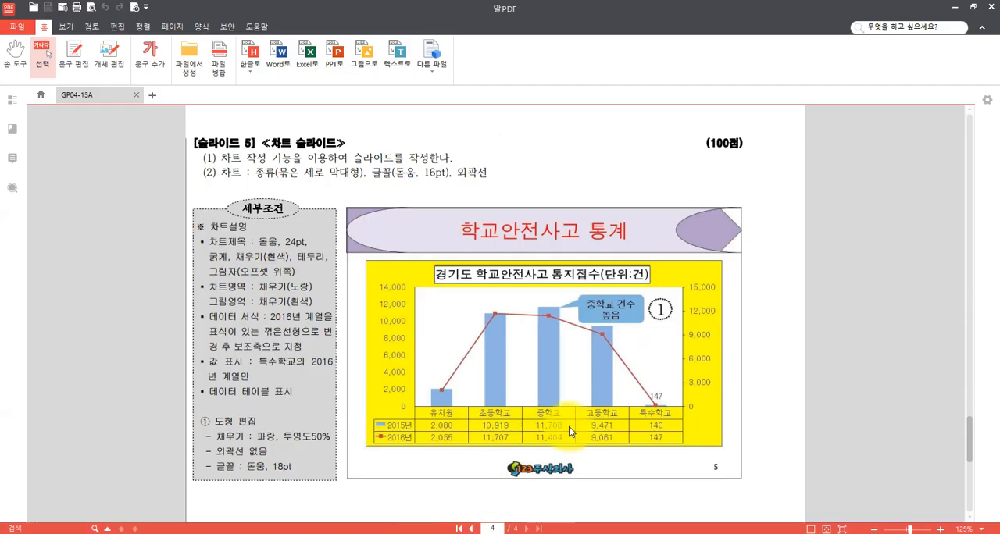
{"action": "key", "text": "ctrl+shift+d"}
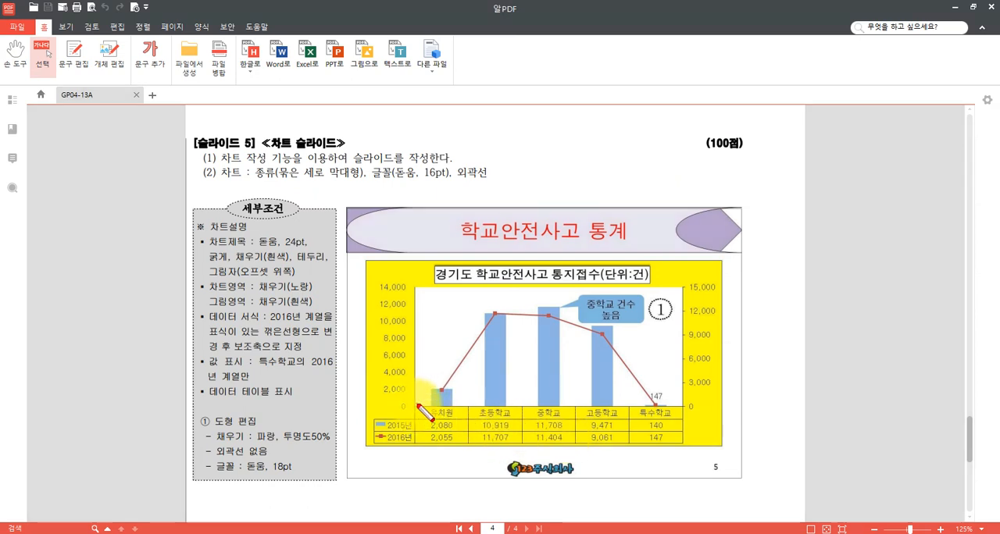
{"action": "mouse_move", "coordinate": [371, 404]}
{"action": "left_mouse_down"}
{"action": "mouse_move", "coordinate": [437, 439]}
{"action": "mouse_move", "coordinate": [685, 447]}
{"action": "left_mouse_up"}
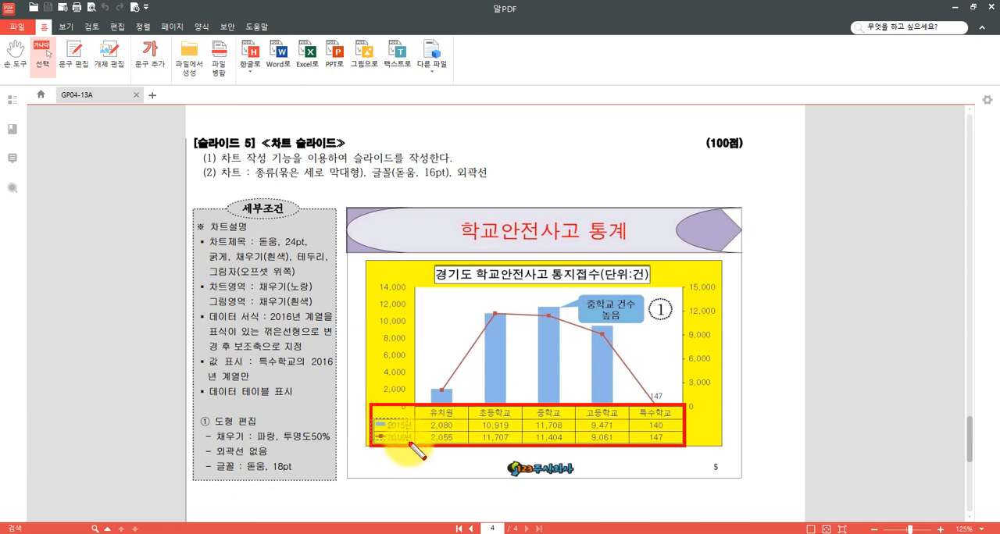
{"action": "left_click_drag", "start_coordinate": [372, 419], "coordinate": [413, 446]}
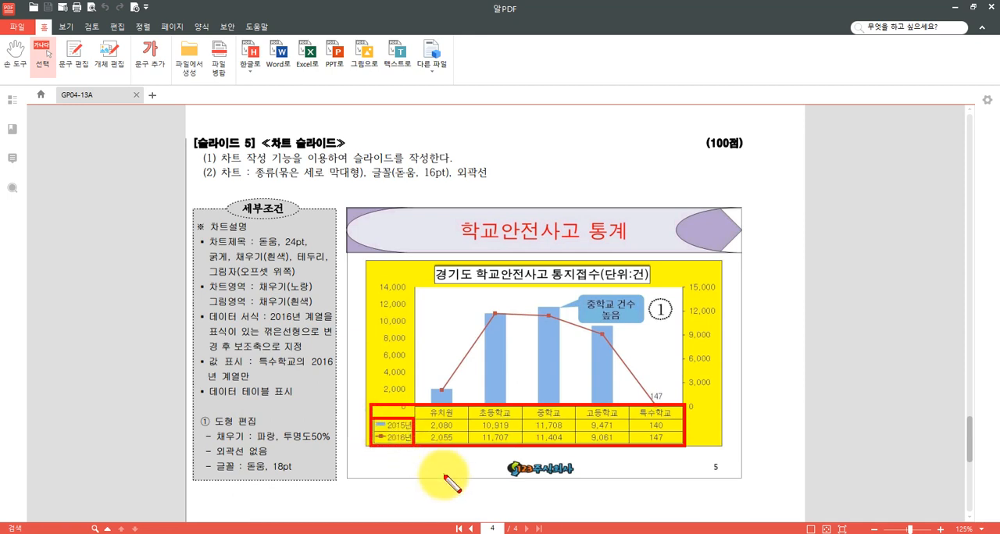
{"action": "key", "text": "Escape"}
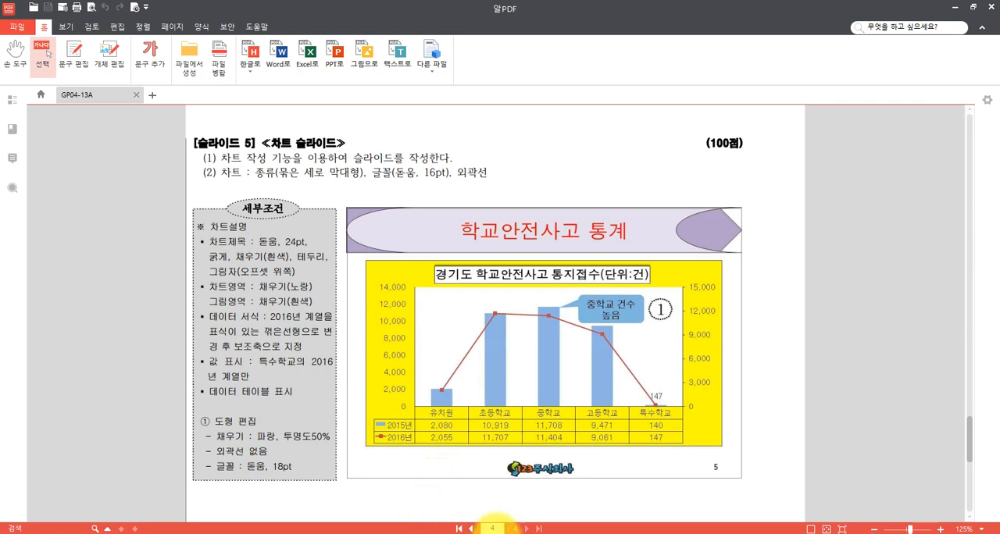
- Switch back to the chart's Excel data sheet and enter 유치원 as the first category in A2
{"action": "mouse_move", "coordinate": [479, 533]}
{"action": "left_click", "coordinate": [426, 500]}
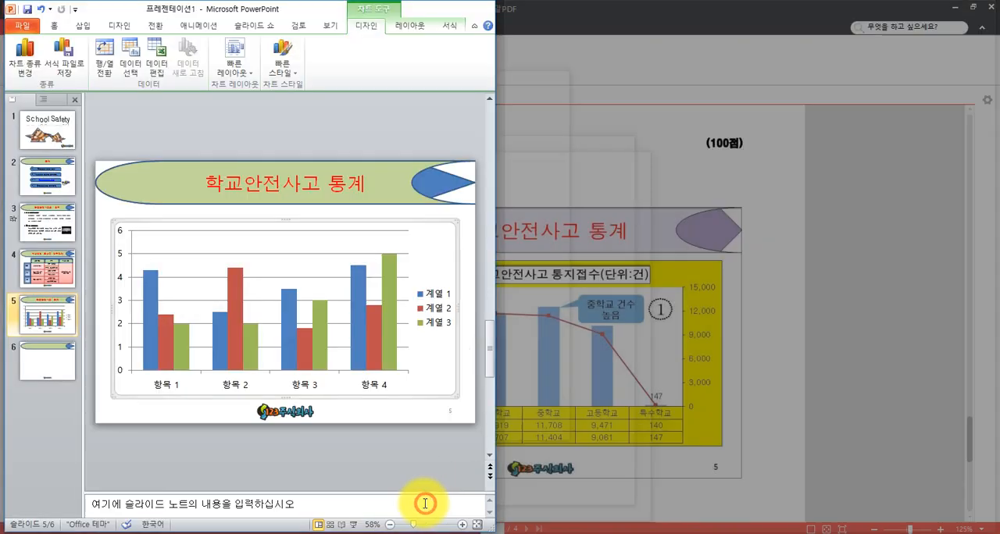
{"action": "left_click", "coordinate": [547, 514]}
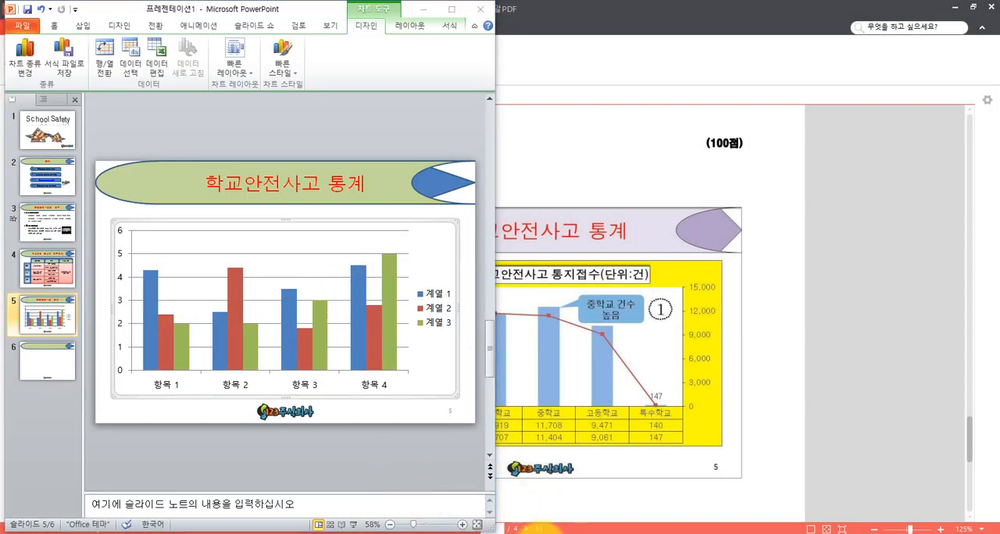
{"action": "left_click", "coordinate": [552, 145]}
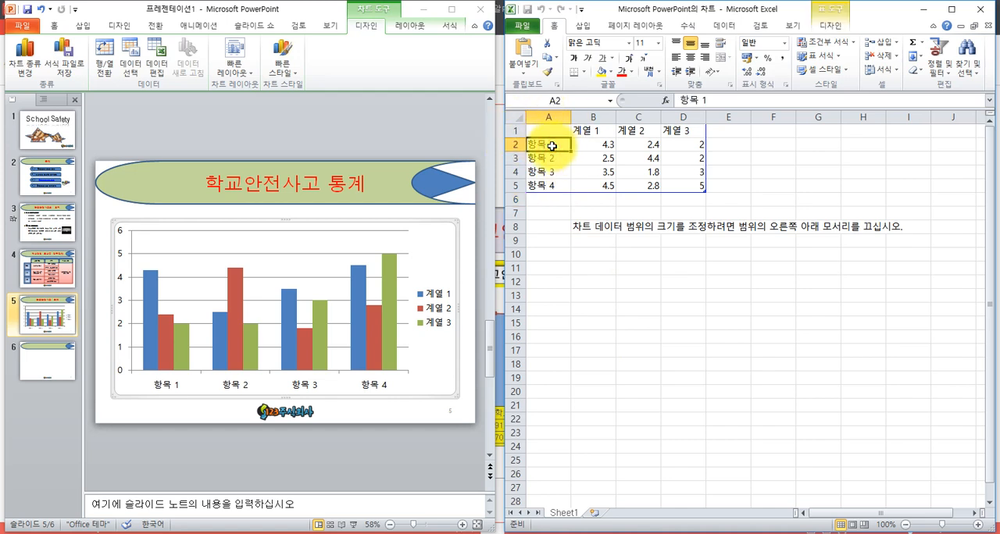
{"action": "type", "text": "db"}
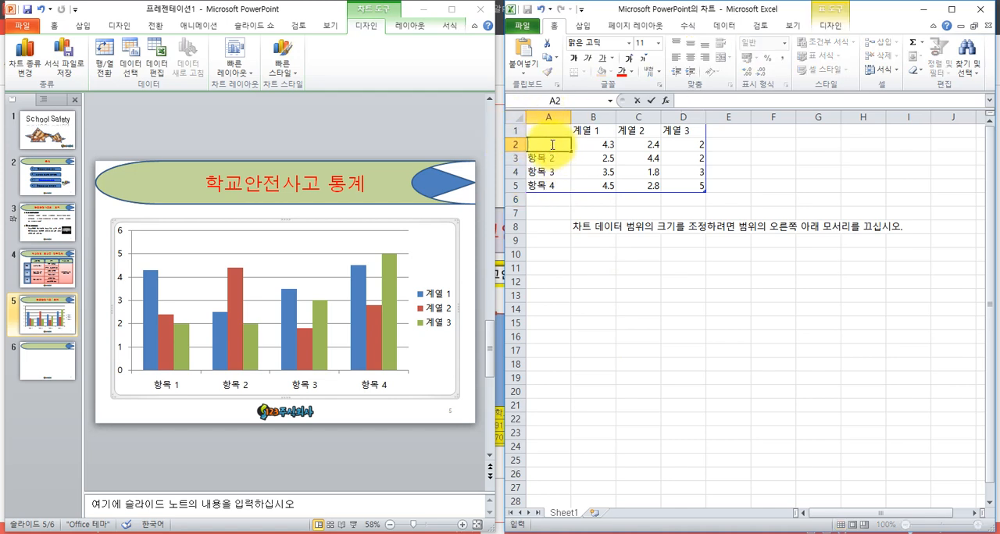
{"action": "type", "text": "유"}
{"action": "type", "text": "치우"}
{"action": "key", "text": "Return"}
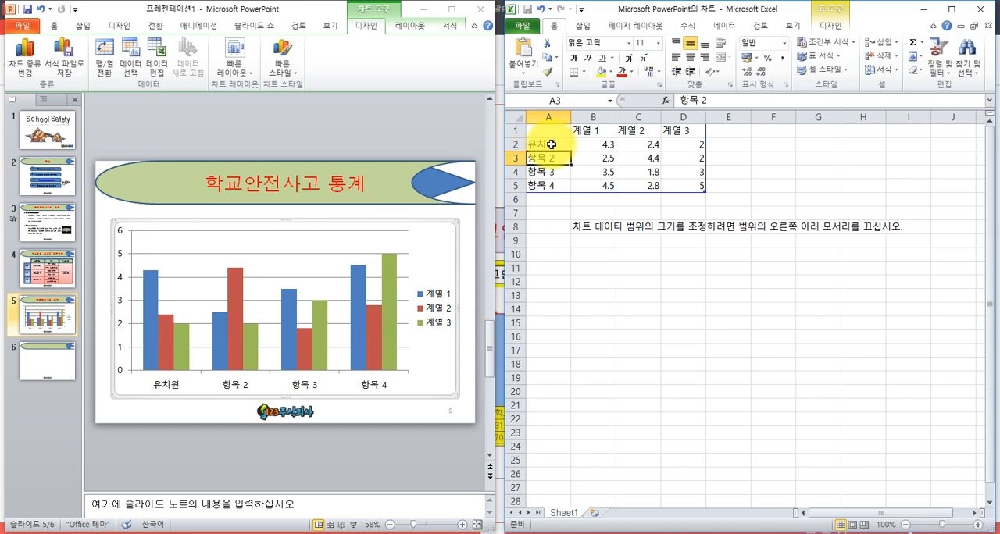
{"action": "key", "text": "ctrl+shift+d"}
{"action": "left_click_drag", "start_coordinate": [523, 135], "coordinate": [575, 152]}
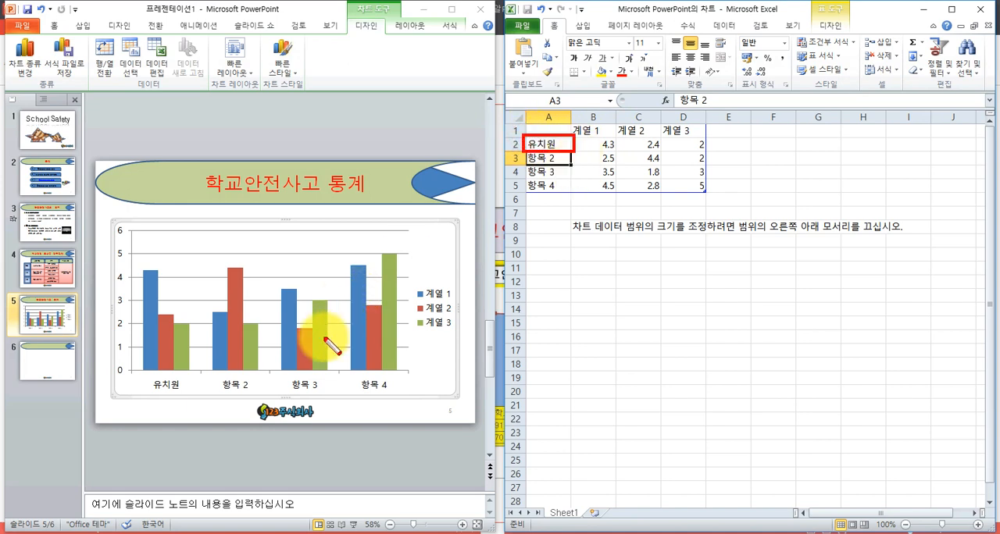
{"action": "left_click_drag", "start_coordinate": [137, 372], "coordinate": [186, 395]}
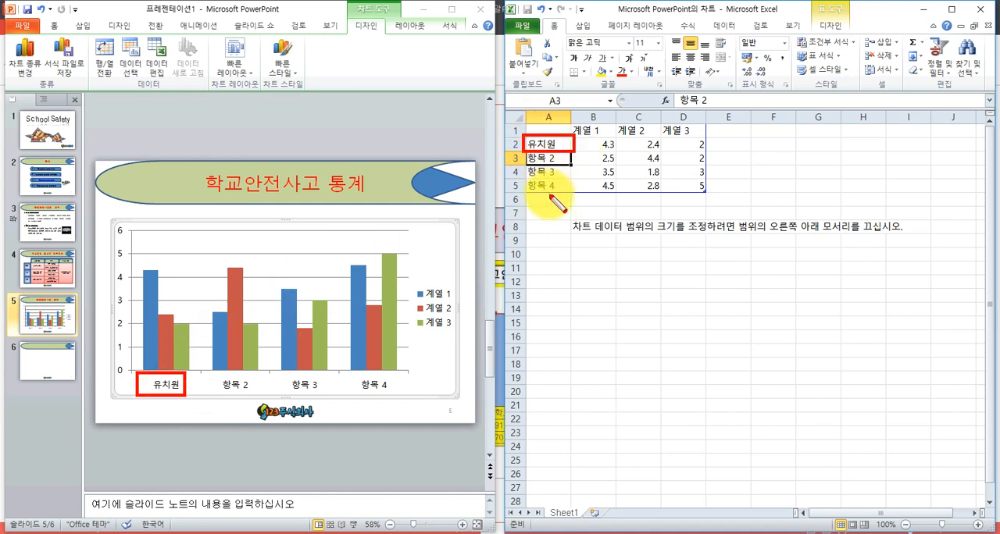
{"action": "key", "text": "Escape"}
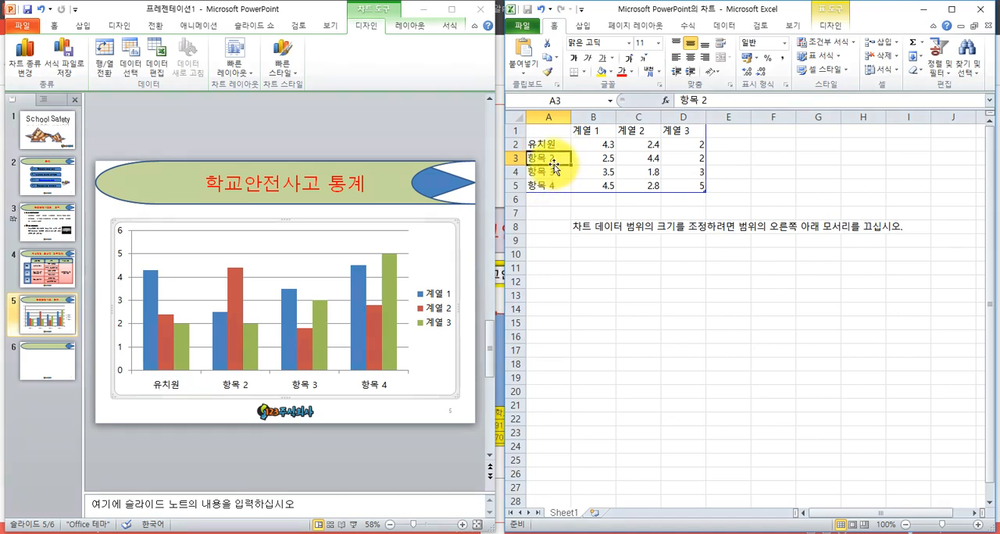
- Enter the remaining category names 초등학교, 중학교, 고등학교 and 특수학교 in cells A3 to A6
{"action": "type", "text": "ㅊ"}
{"action": "type", "text": "초등학교"}
{"action": "key", "text": "Return"}
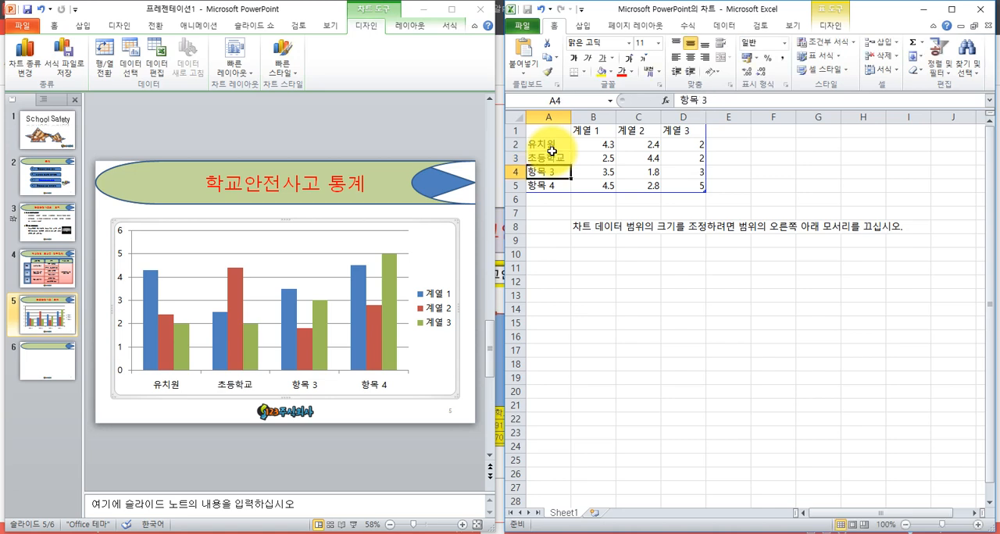
{"action": "type", "text": "ㅈ학교"}
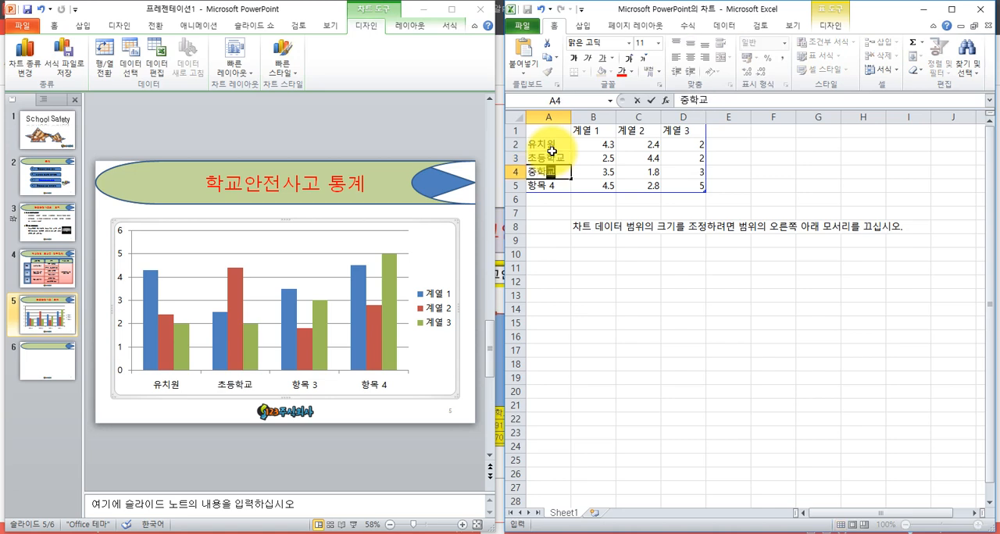
{"action": "key", "text": "Return"}
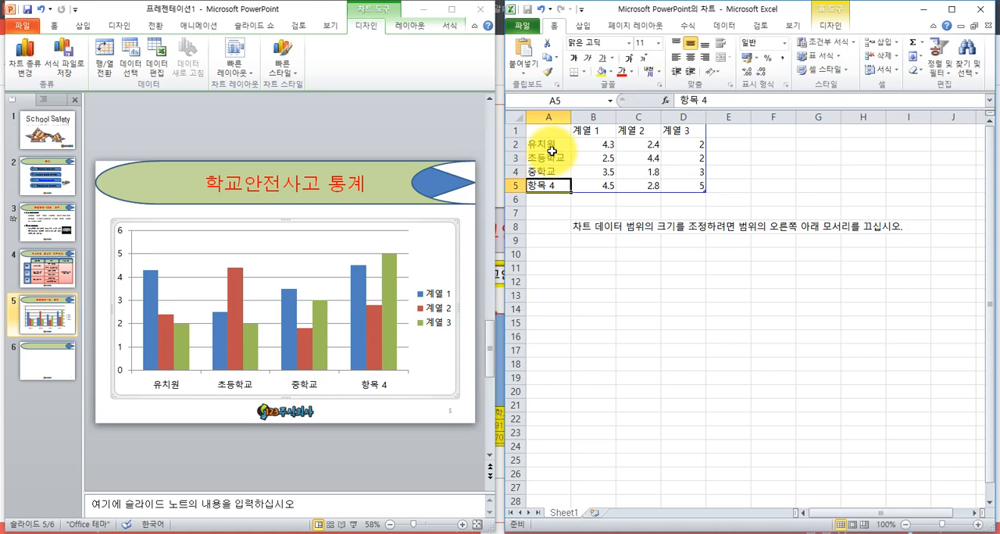
{"action": "type", "text": "고등학교"}
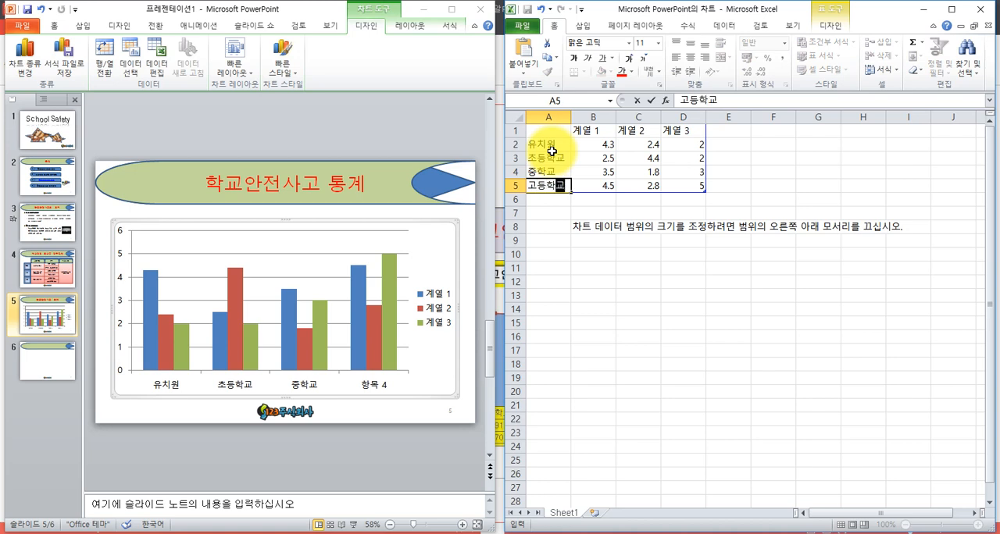
{"action": "key", "text": "Return"}
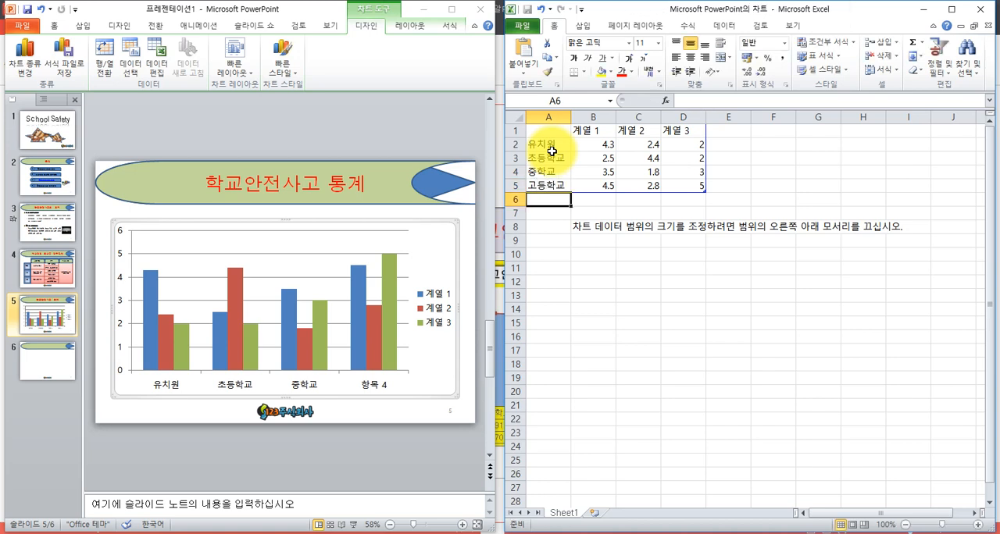
{"action": "type", "text": "특"}
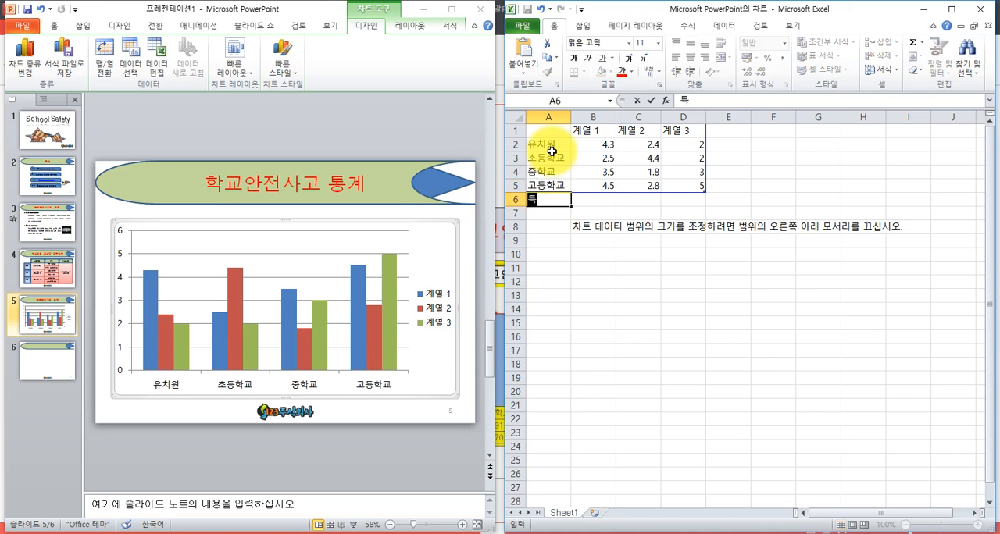
{"action": "type", "text": "수학교"}
{"action": "key", "text": "Return"}
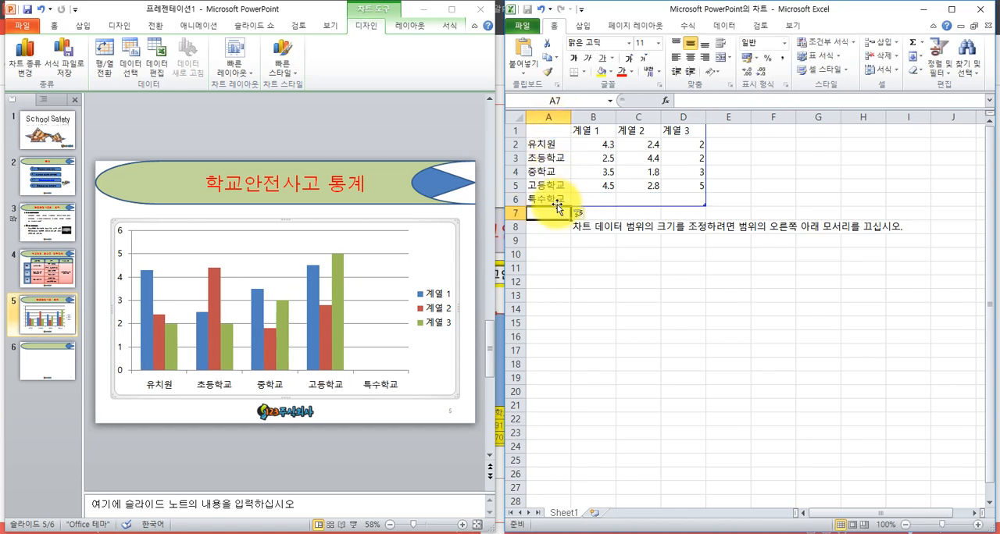
- Rename the first data series in B1 as 2015년
{"action": "left_click", "coordinate": [590, 133]}
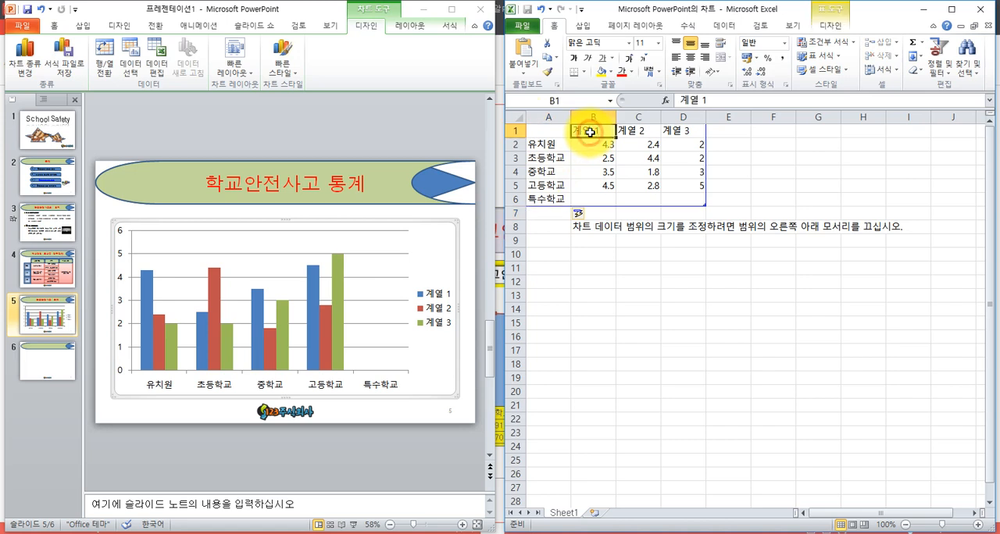
{"action": "type", "text": "20"}
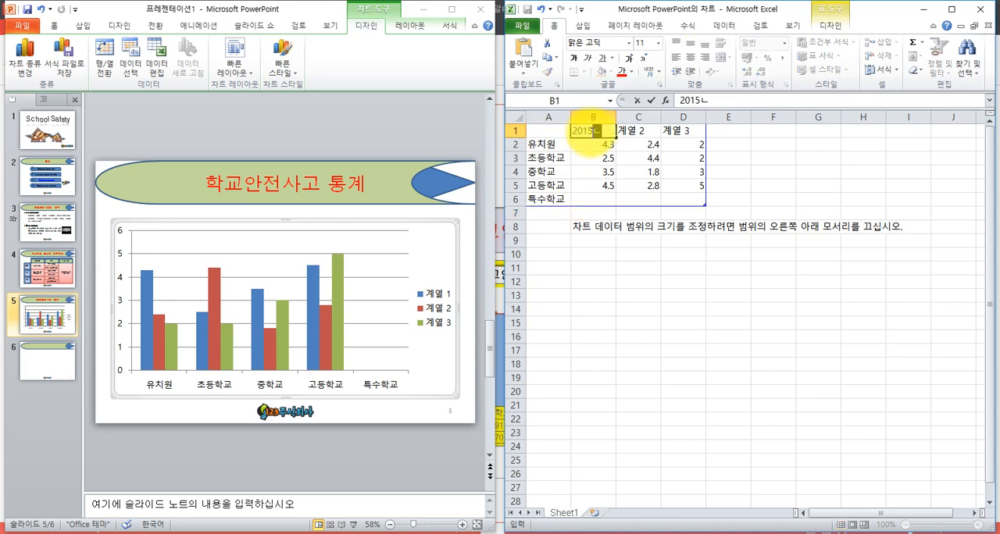
{"action": "type", "text": "15년"}
{"action": "key", "text": "Return"}
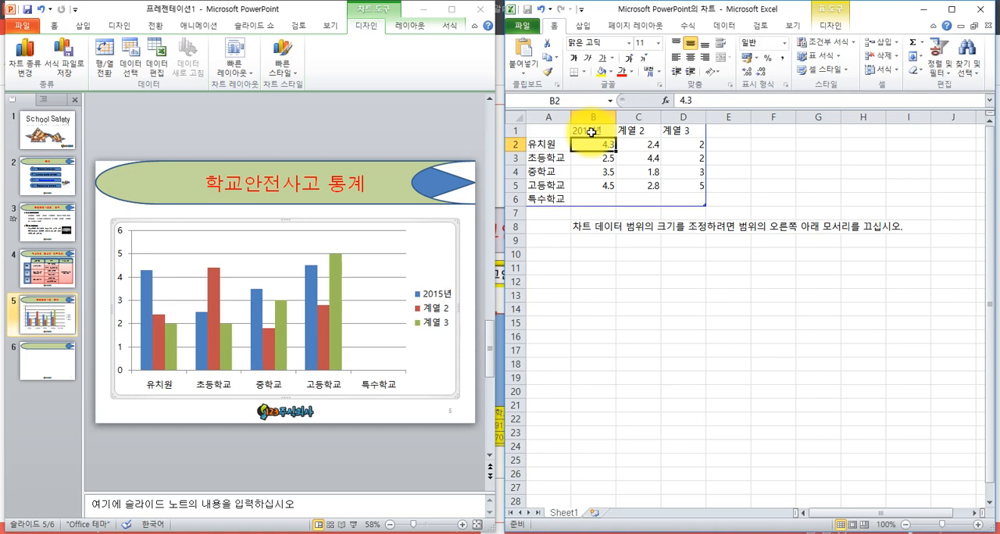
- Fill the 2015년 column in B2 to B6 with 2080, 10919, 11708, 9471 and 140
{"action": "type", "text": "208"}
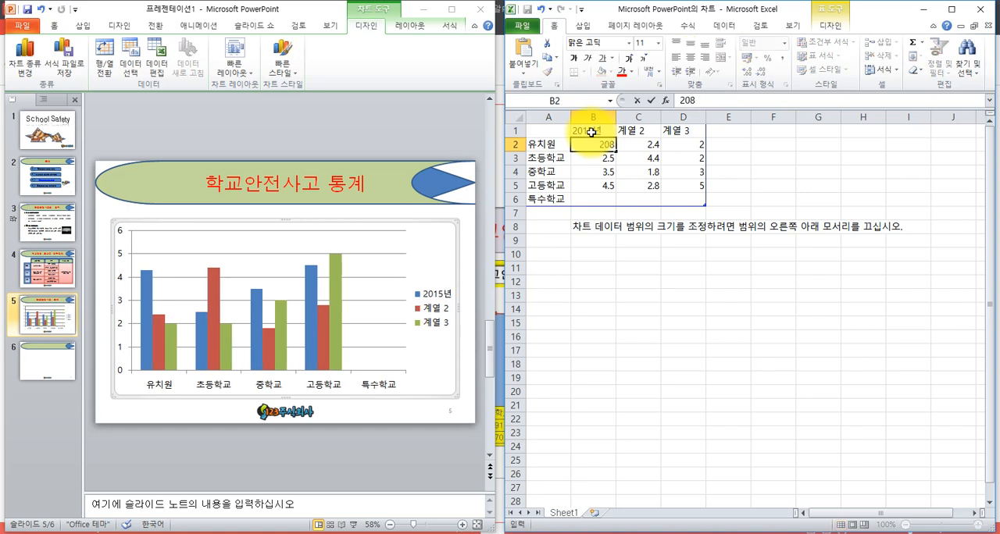
{"action": "type", "text": "0"}
{"action": "key", "text": "Return"}
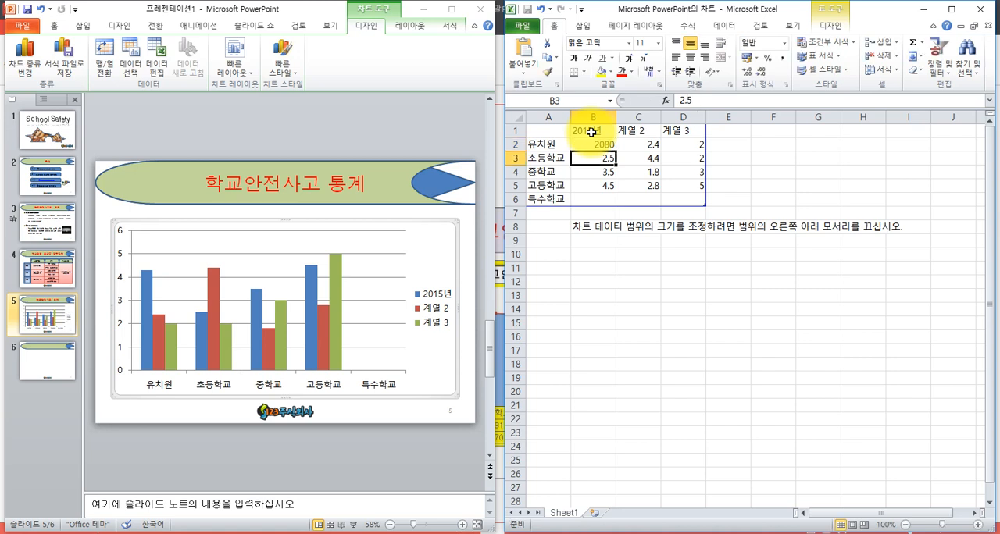
{"action": "type", "text": "10"}
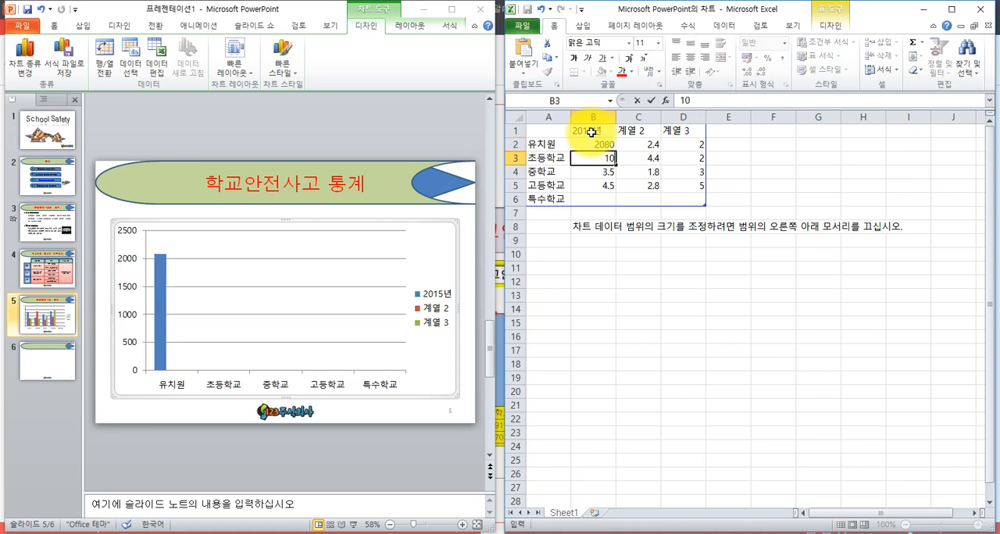
{"action": "type", "text": "919"}
{"action": "key", "text": "Return"}
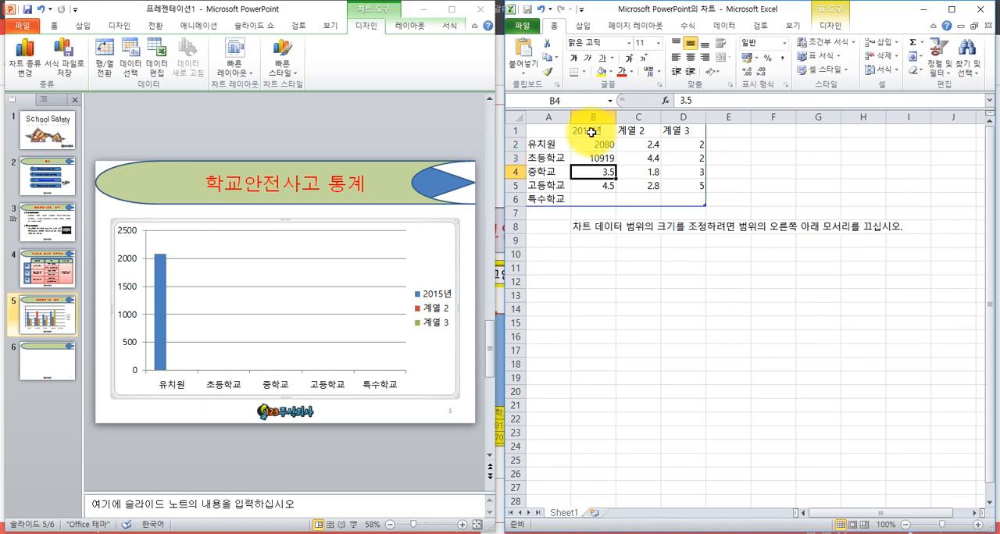
{"action": "type", "text": "11708"}
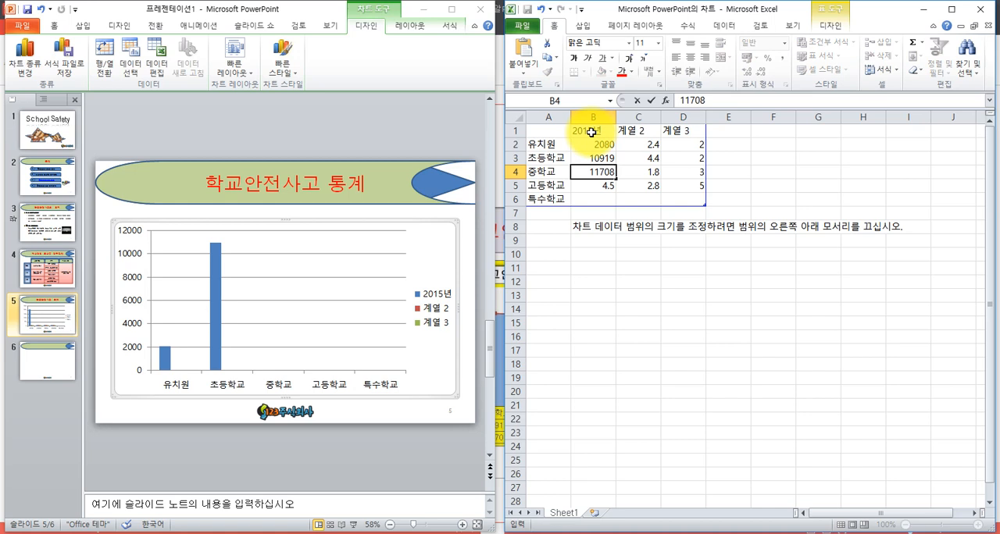
{"action": "key", "text": "Return"}
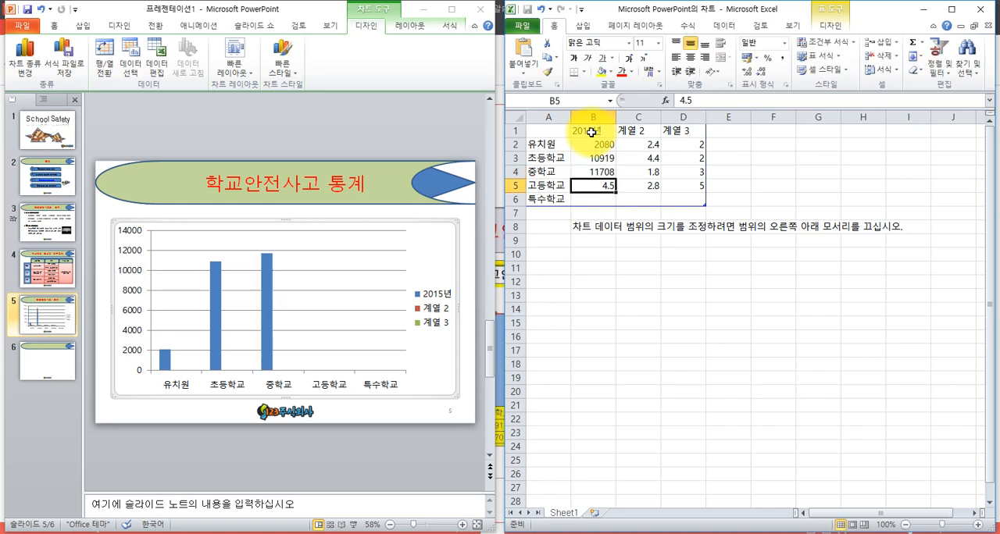
{"action": "type", "text": "947"}
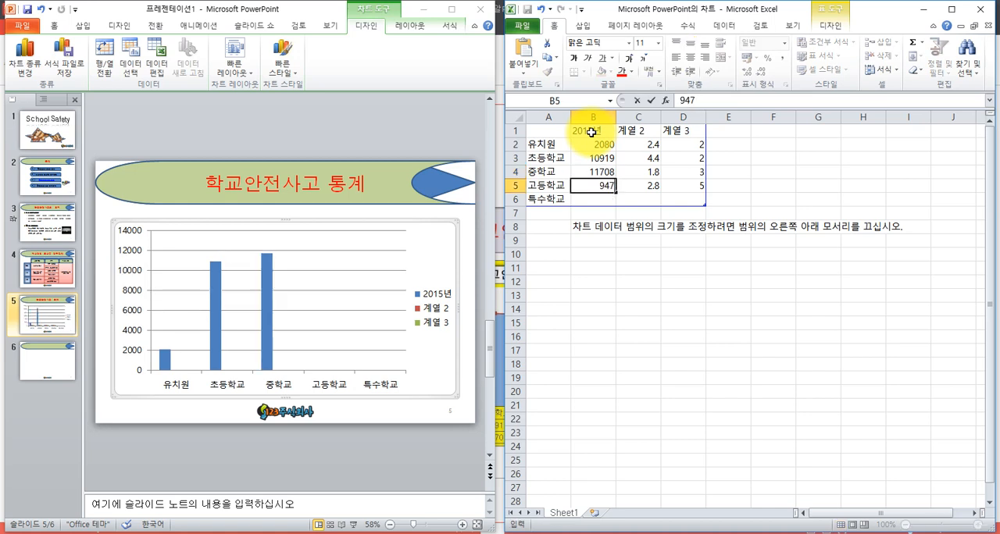
{"action": "type", "text": "1"}
{"action": "key", "text": "Return"}
{"action": "type", "text": "14"}
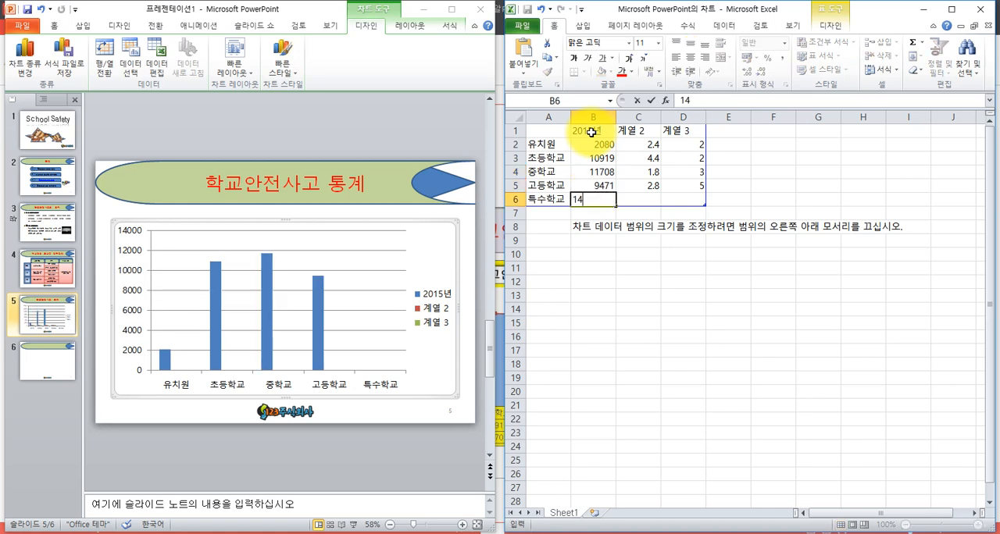
{"action": "type", "text": "0"}
{"action": "key", "text": "Return"}
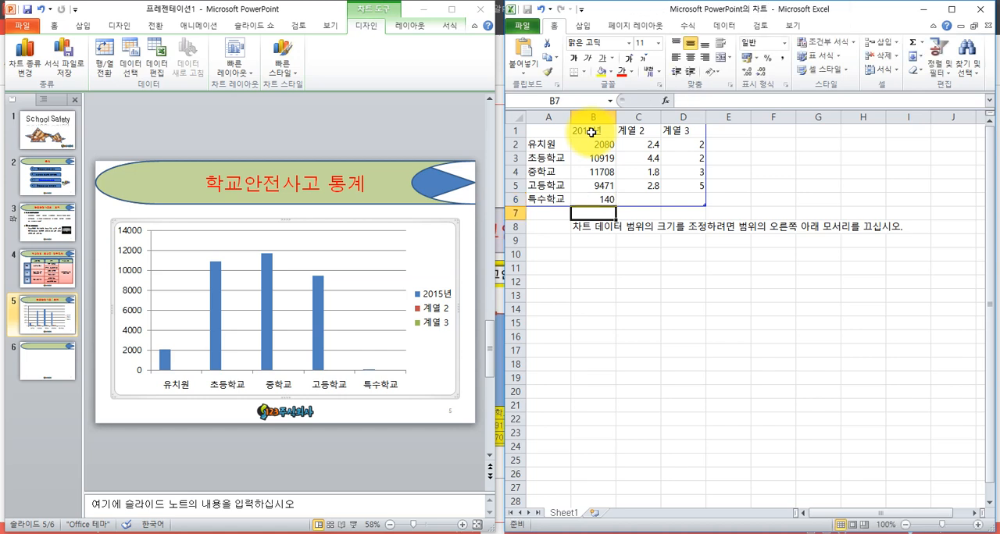
- Rename the second data series in C1 as 2016년
{"action": "left_click", "coordinate": [642, 134]}
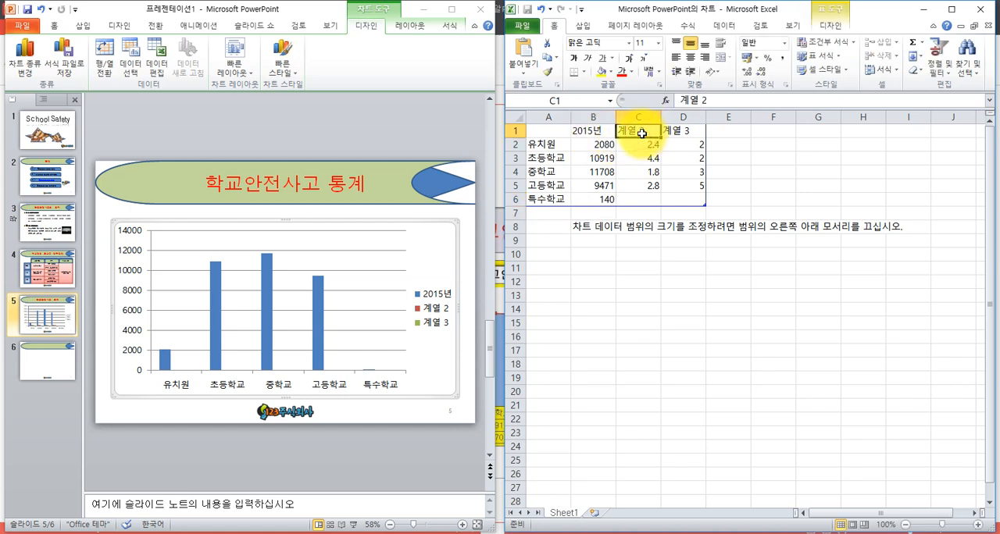
{"action": "type", "text": "2016년"}
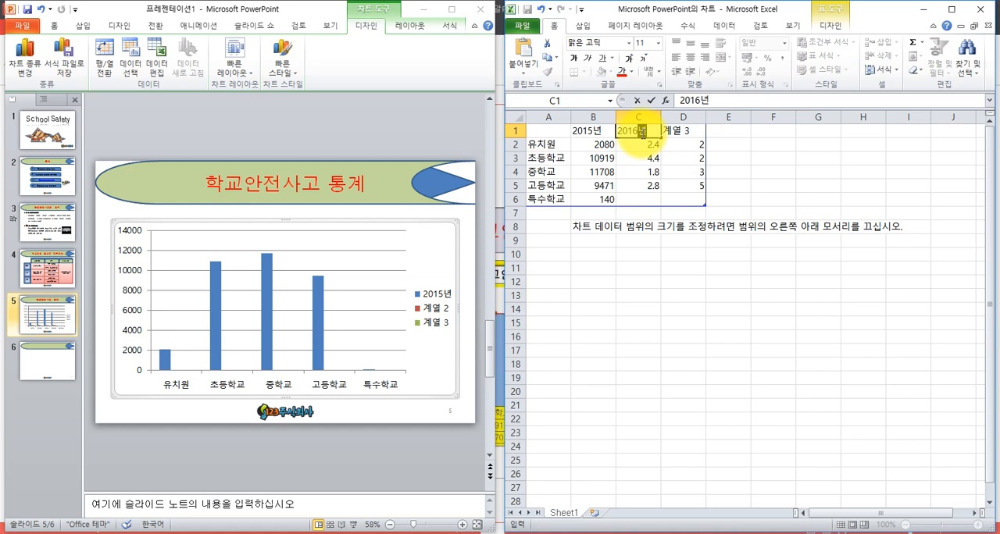
{"action": "key", "text": "Return"}
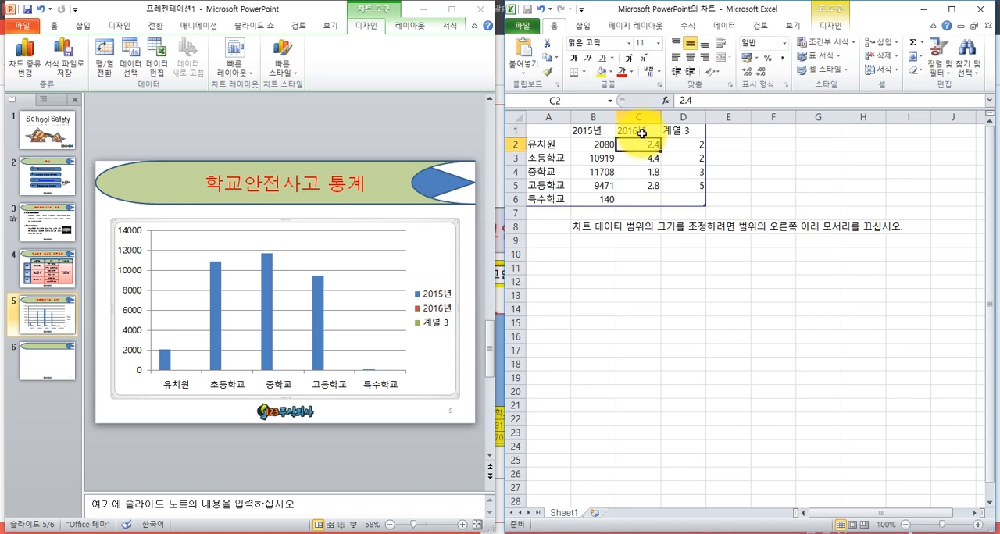
- Fill the 2016년 column in C2 to C6 with 2055, 11707, 11404, 9061 and 147
{"action": "type", "text": "2055"}
{"action": "key", "text": "Return"}
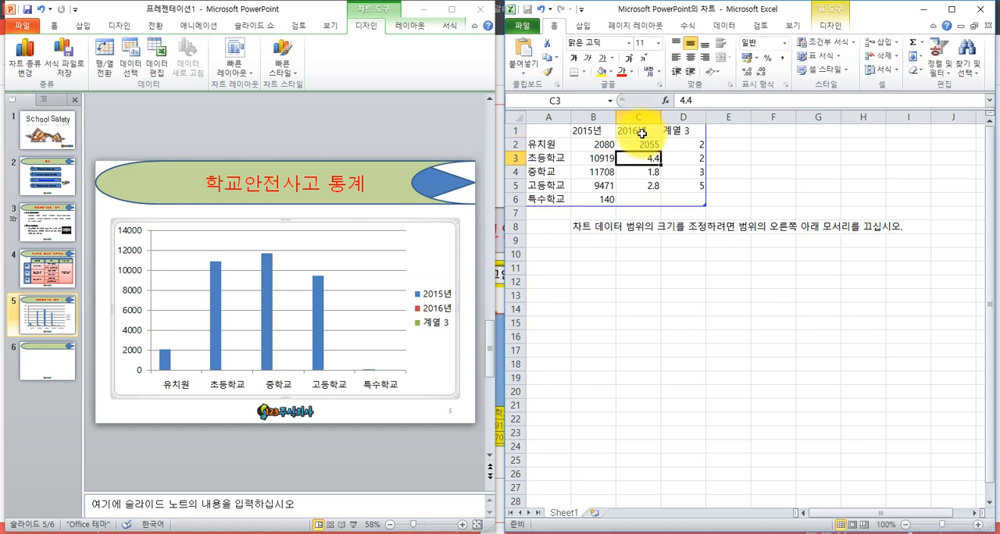
{"action": "type", "text": "11707"}
{"action": "key", "text": "Return"}
{"action": "type", "text": "11404"}
{"action": "key", "text": "Return"}
{"action": "type", "text": "9061"}
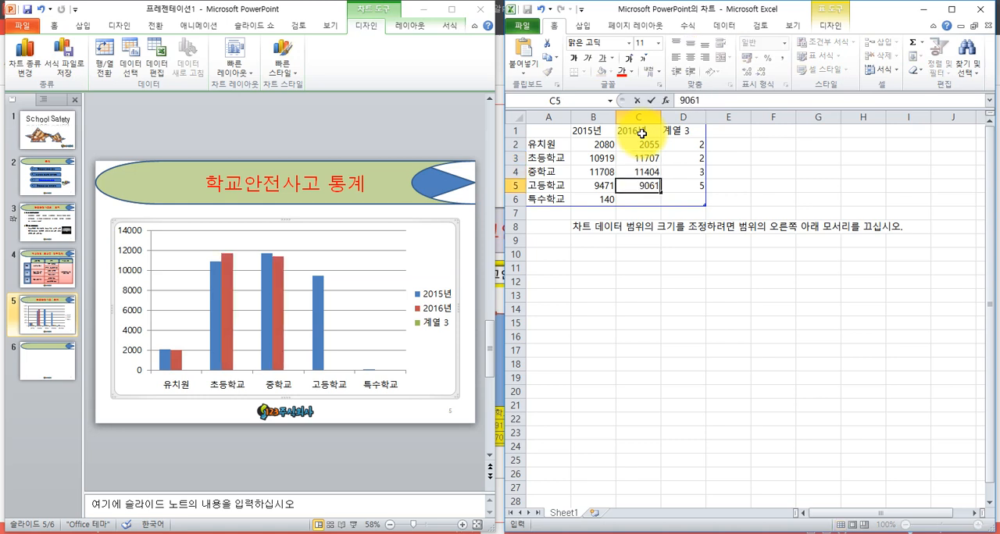
{"action": "key", "text": "Return"}
{"action": "type", "text": "147"}
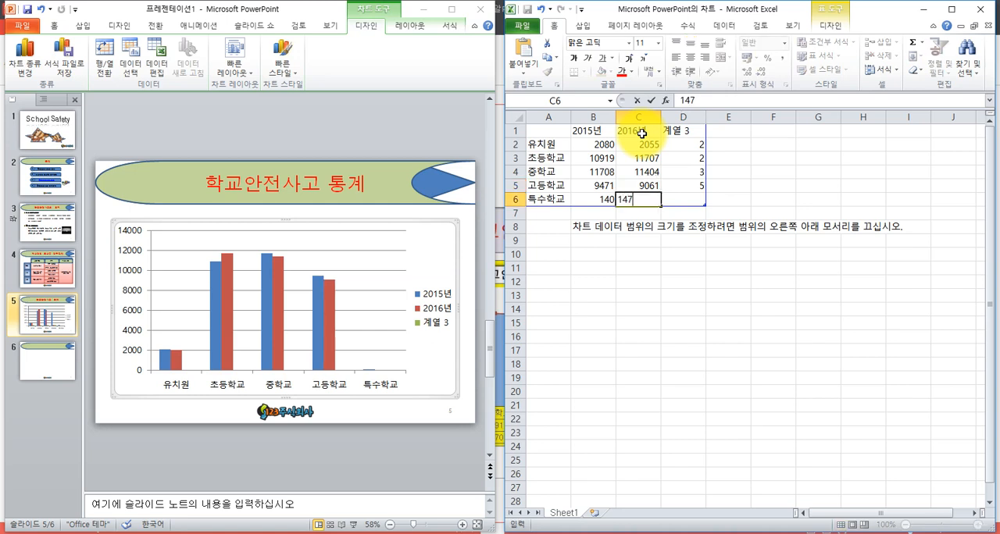
{"action": "key", "text": "Return"}
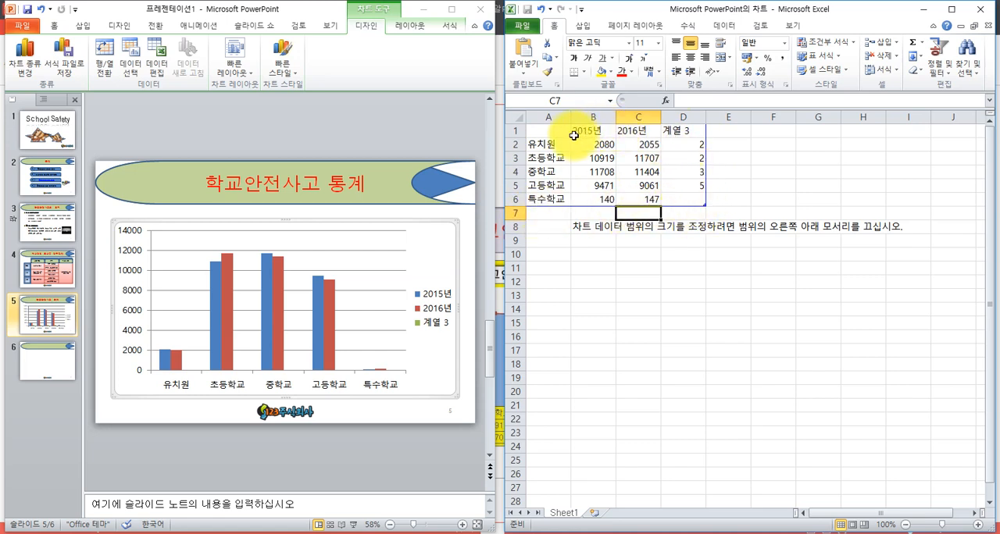
{"action": "left_click", "coordinate": [378, 296]}
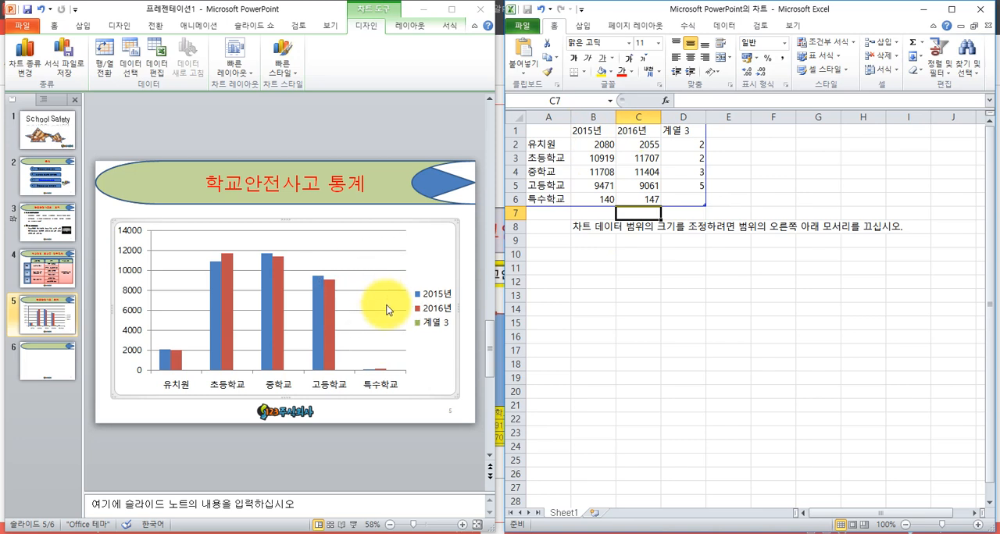
{"action": "key", "text": "ctrl"}
{"action": "key", "text": "ctrl"}
{"action": "key", "text": "ctrl"}
{"action": "key", "text": "ctrl"}
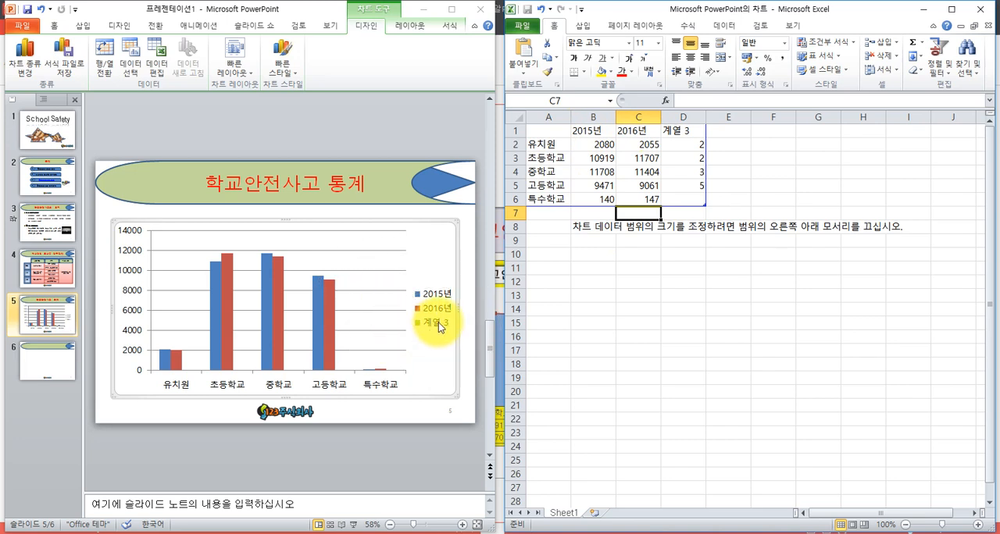
{"action": "key", "text": "ctrl"}
{"action": "key", "text": "ctrl"}
{"action": "key", "text": "ctrl"}
{"action": "key", "text": "ctrl"}
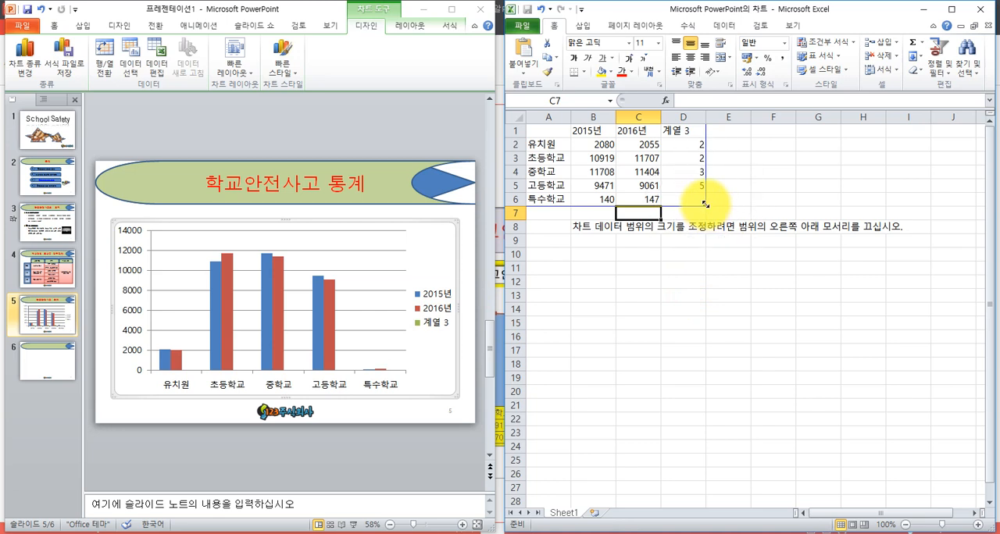
- Shrink the chart data range to A1:C6 to leave out the unused 계열 3 column
{"action": "left_click_drag", "start_coordinate": [705, 203], "coordinate": [668, 208]}
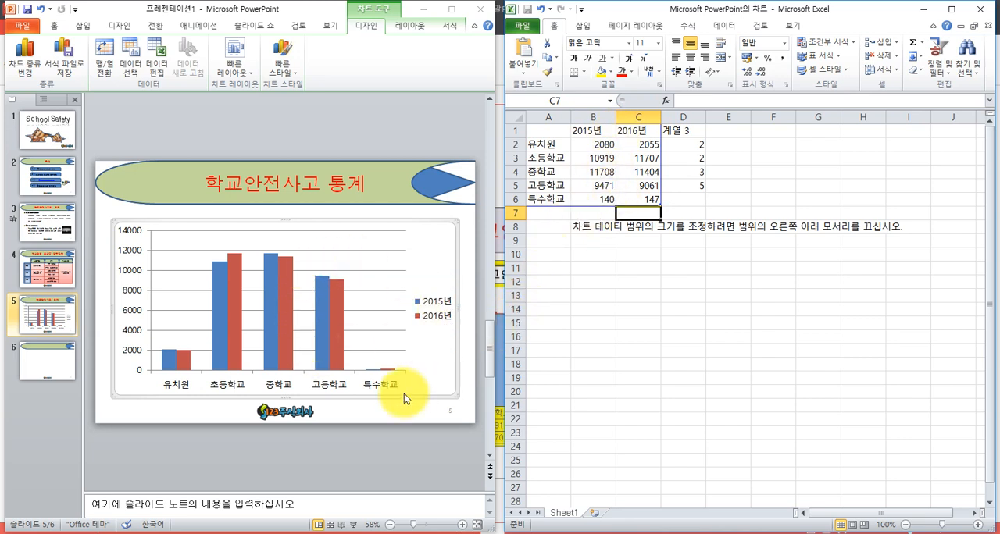
{"action": "left_click", "coordinate": [441, 329]}
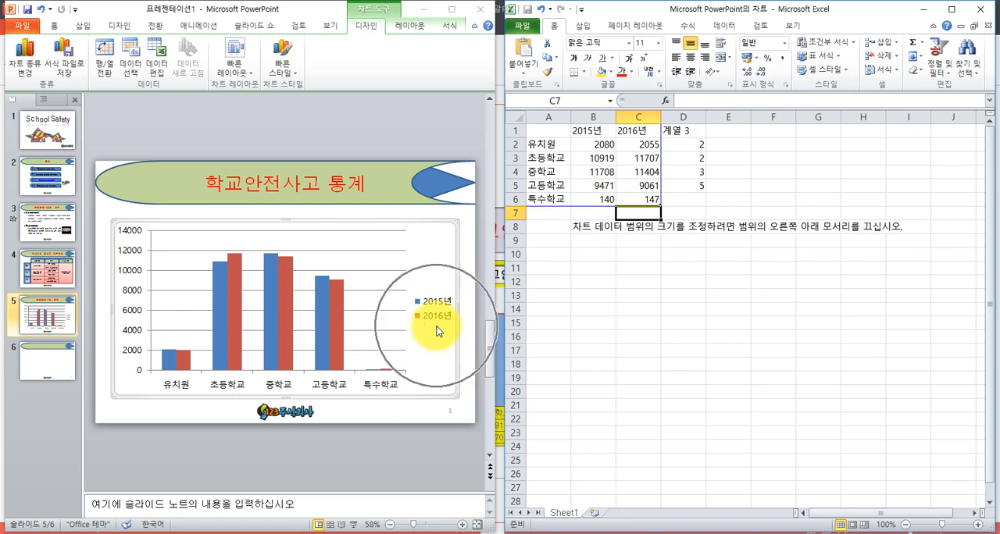
{"action": "key", "text": "ctrl"}
{"action": "key", "text": "ctrl"}
{"action": "key", "text": "ctrl"}
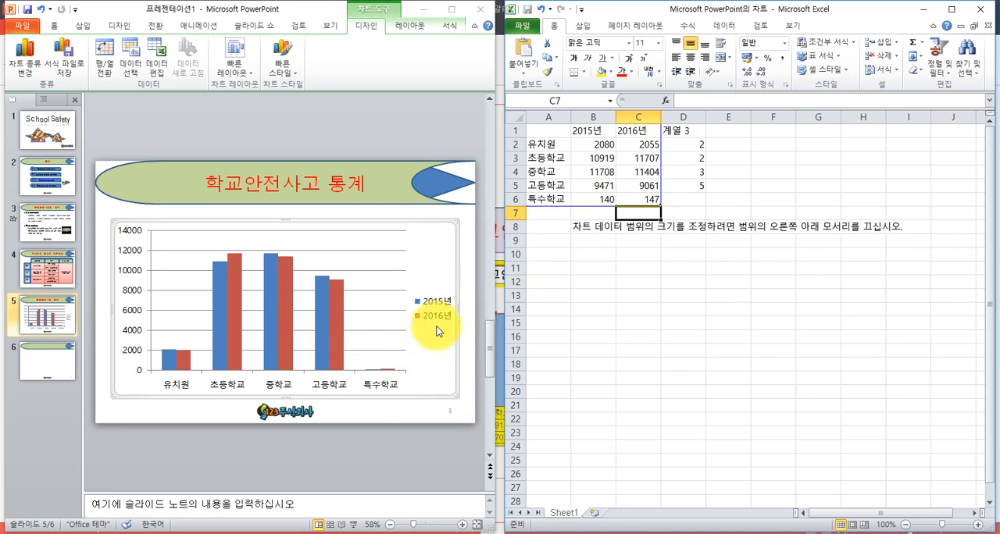
- Apply the comma style to the values in B2:C6 and close the chart's Excel data sheet
{"action": "left_click", "coordinate": [584, 143]}
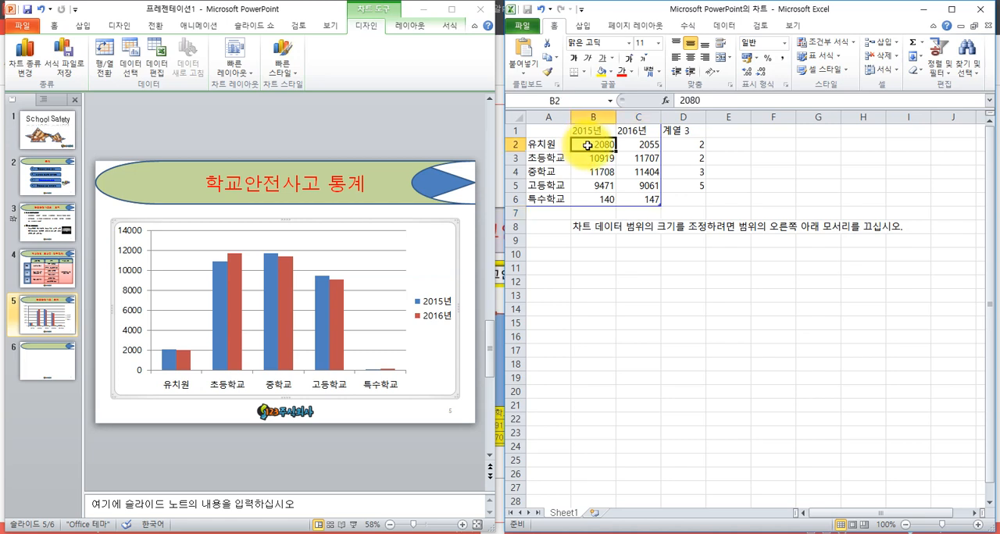
{"action": "left_click_drag", "start_coordinate": [604, 146], "coordinate": [643, 191]}
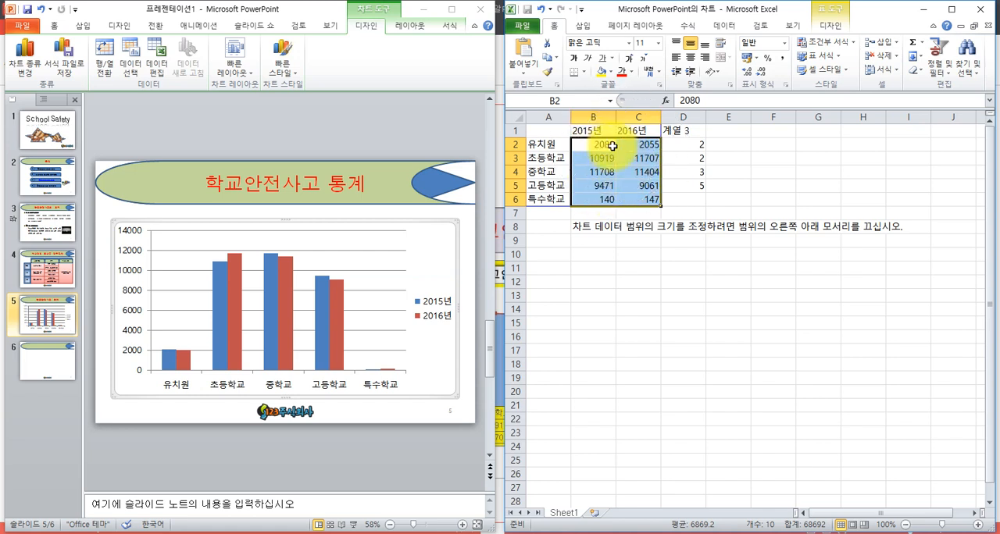
{"action": "left_click", "coordinate": [783, 59]}
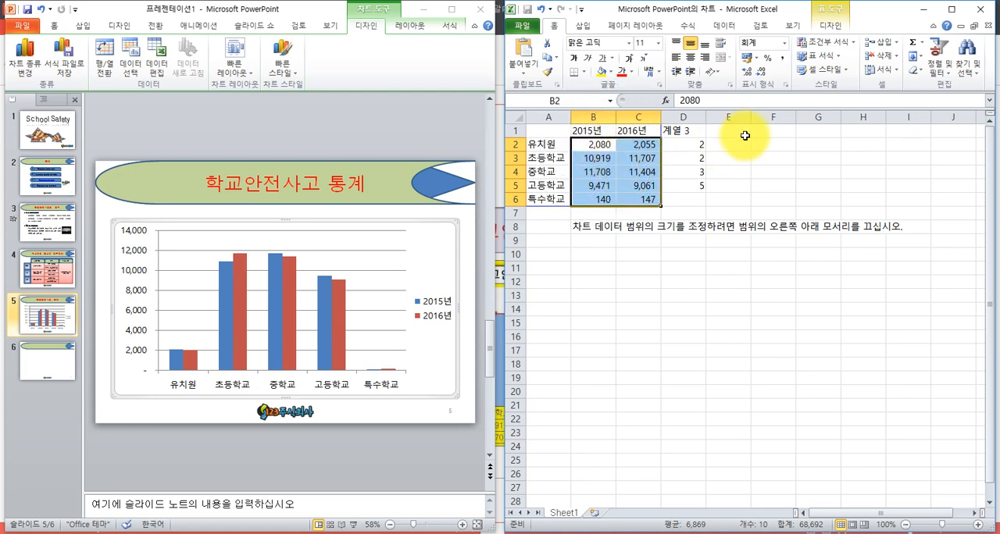
{"action": "key", "text": "ctrl"}
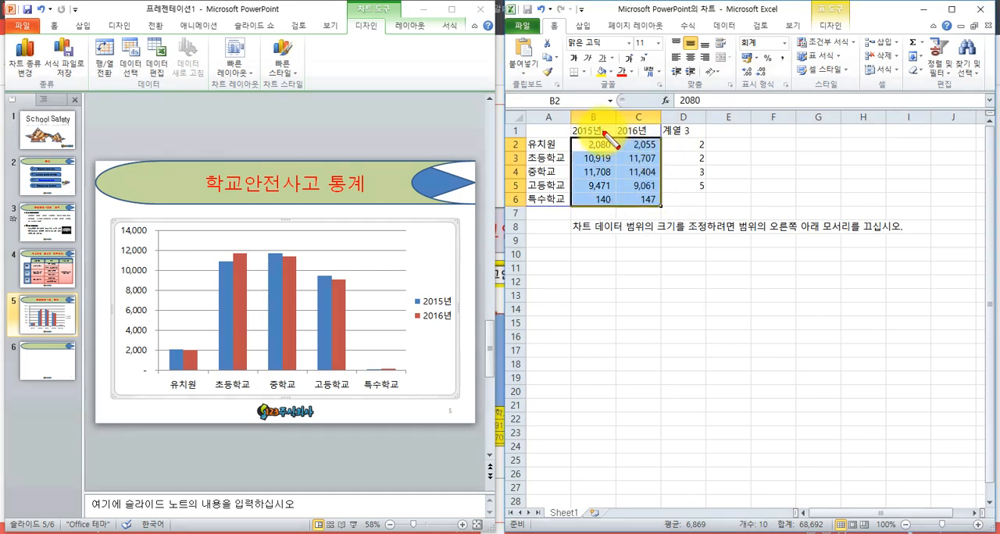
{"action": "left_click", "coordinate": [984, 10]}
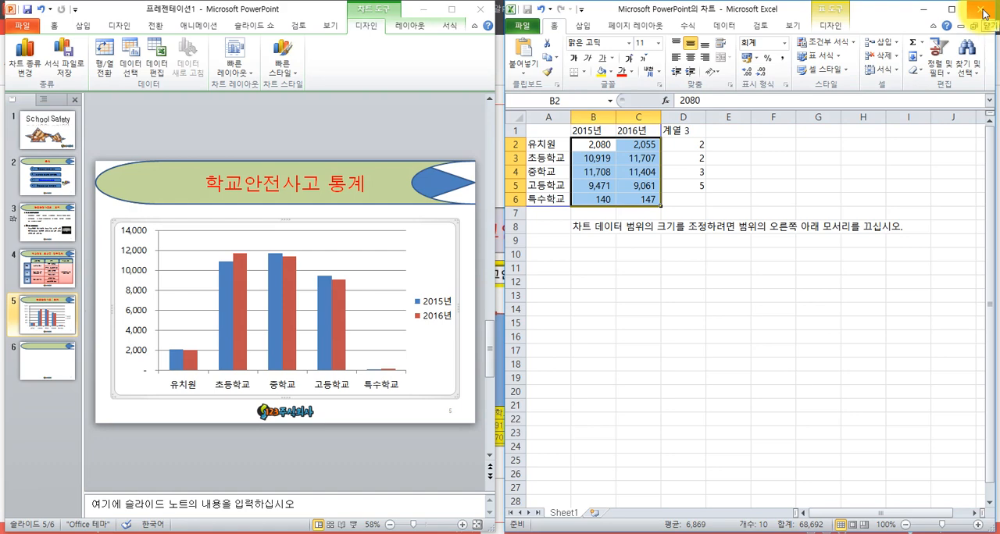
{"action": "left_click", "coordinate": [984, 13]}
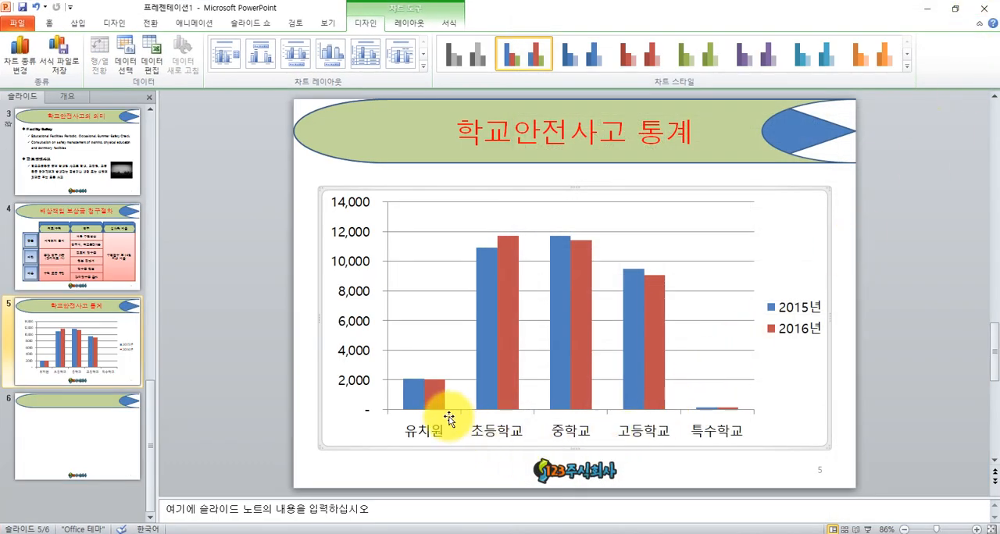